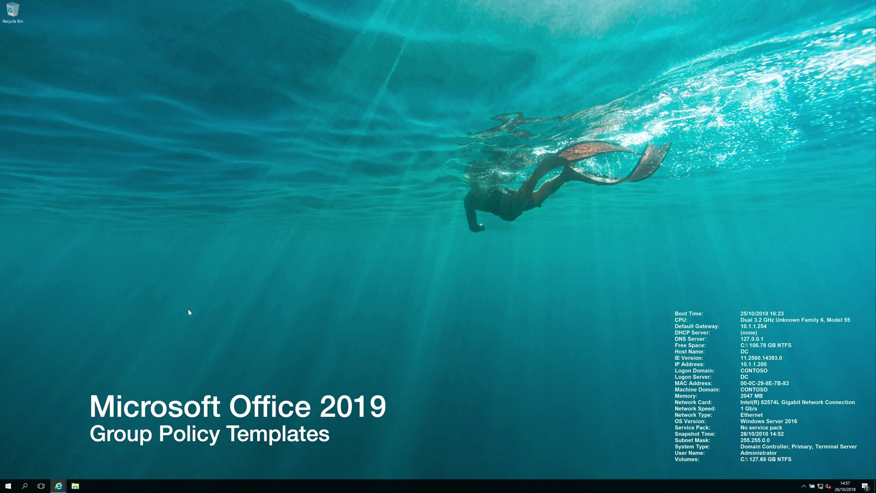
- Switch to the Administrative Template files (ADMX/ADML) Download Center page and briefly highlight its title
{"action": "mouse_move", "coordinate": [58, 485]}
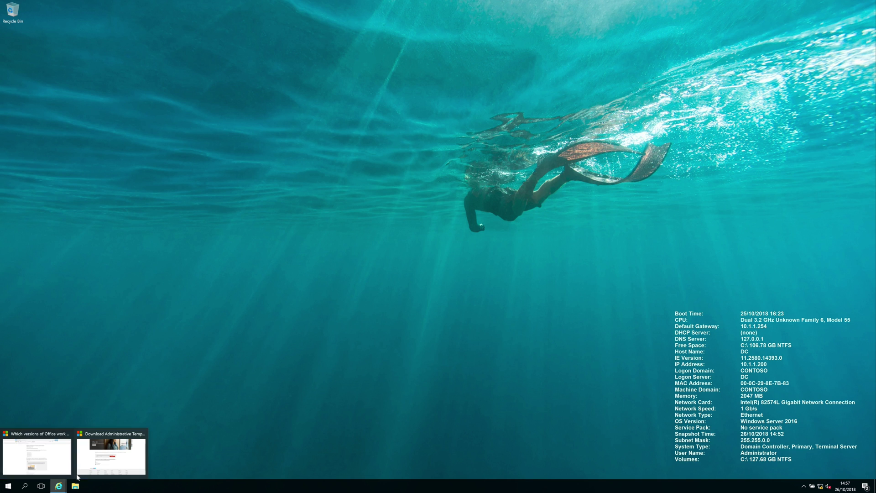
{"action": "left_click", "coordinate": [113, 461]}
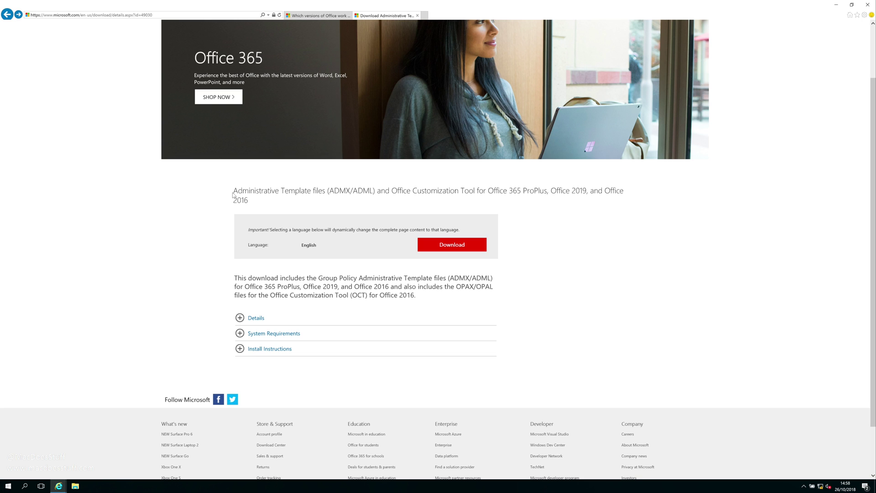
{"action": "left_click_drag", "start_coordinate": [235, 192], "coordinate": [580, 190]}
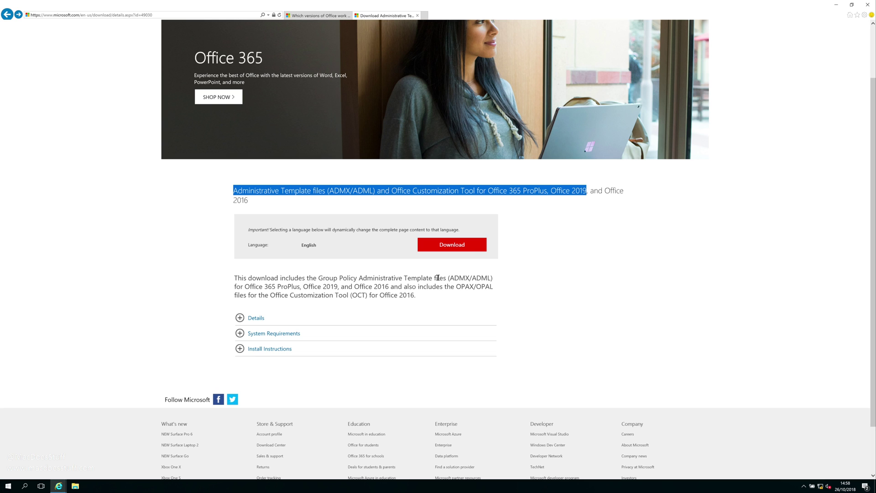
{"action": "left_click", "coordinate": [197, 270]}
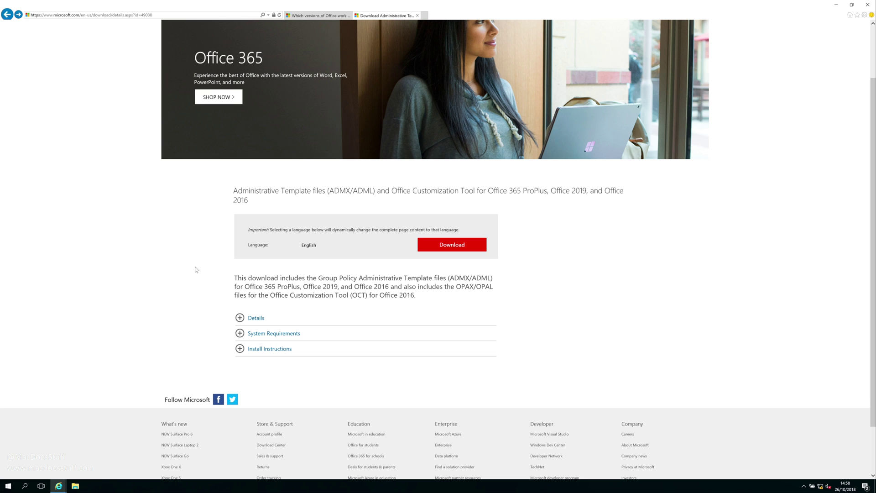
- Download admintemplates_x64_4768-1000_en-us.exe, then minimize Internet Explorer to show the desktop
{"action": "left_click", "coordinate": [451, 245]}
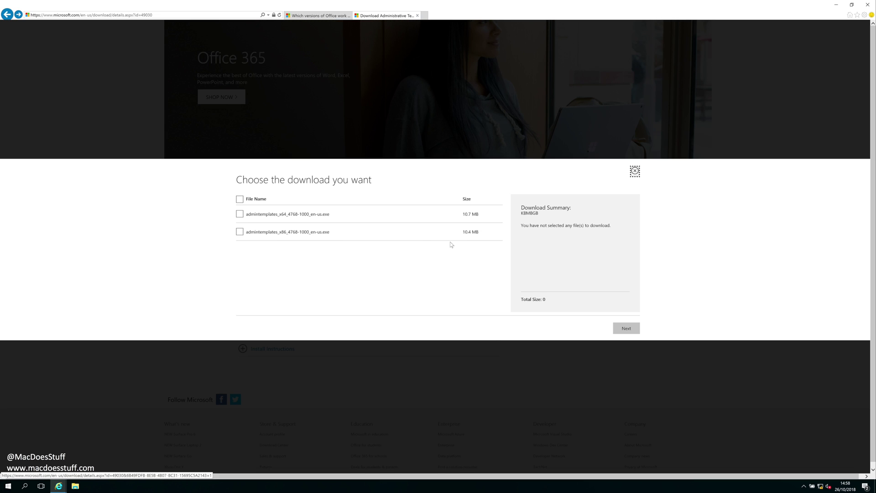
{"action": "left_click", "coordinate": [244, 214]}
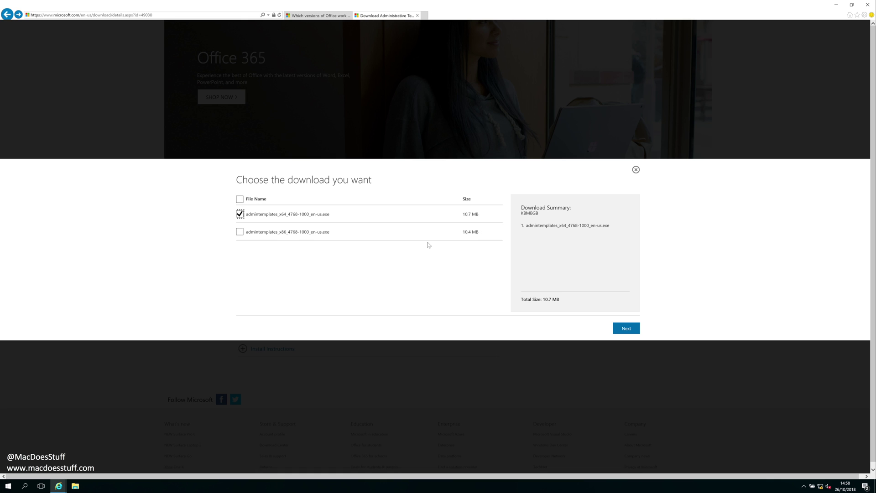
{"action": "left_click", "coordinate": [621, 329]}
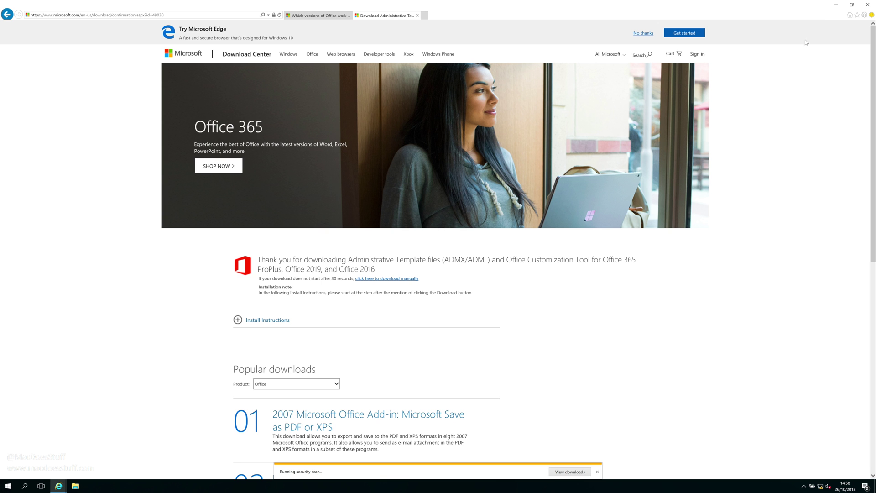
{"action": "left_click", "coordinate": [836, 5]}
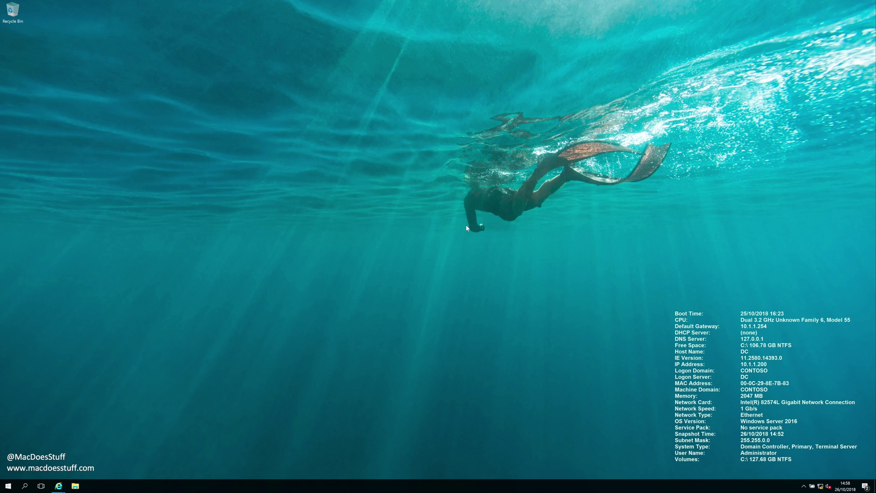
- Run the admintemplates installer from the Downloads folder and accept its license terms
{"action": "key", "text": "super+e"}
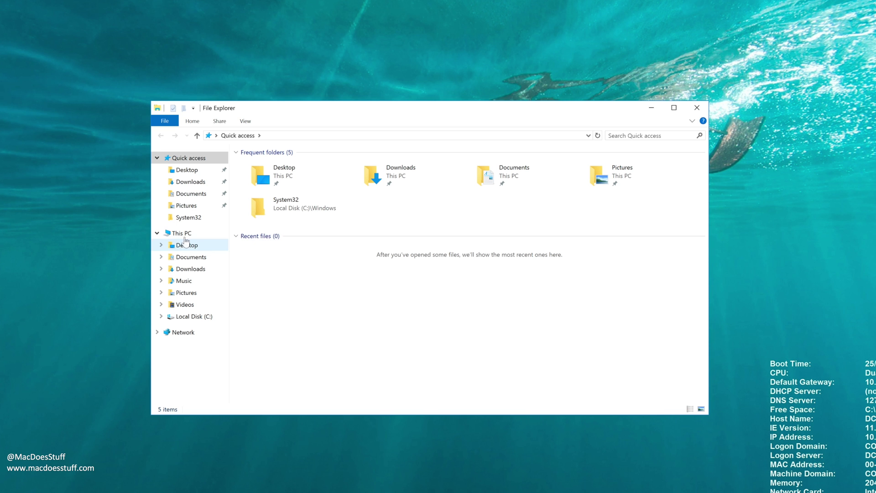
{"action": "left_click", "coordinate": [191, 181]}
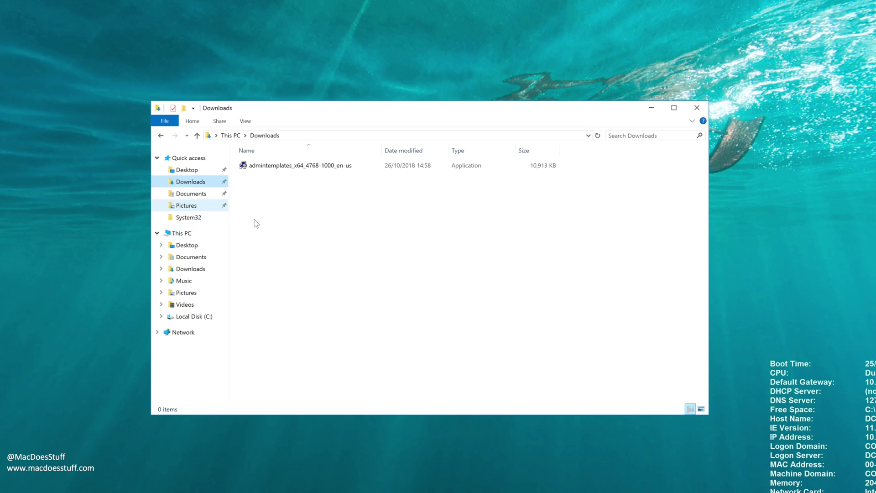
{"action": "double_click", "coordinate": [279, 166]}
{"action": "left_click", "coordinate": [514, 275]}
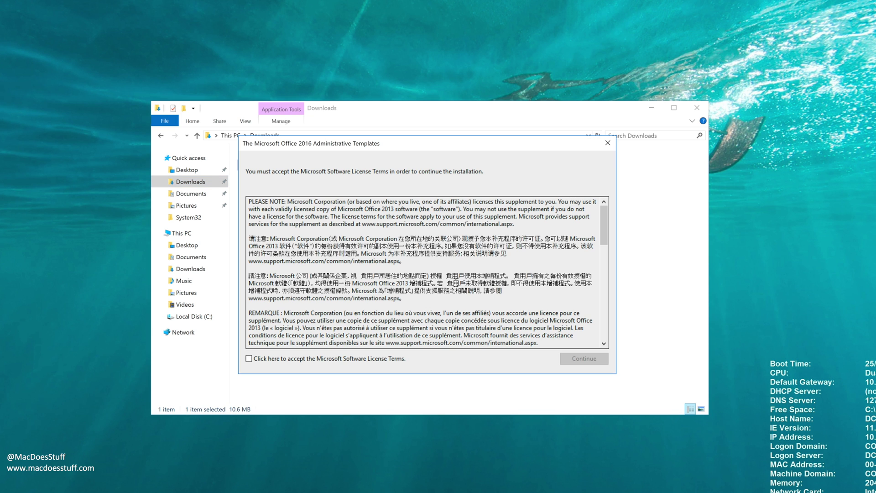
{"action": "left_click", "coordinate": [319, 360]}
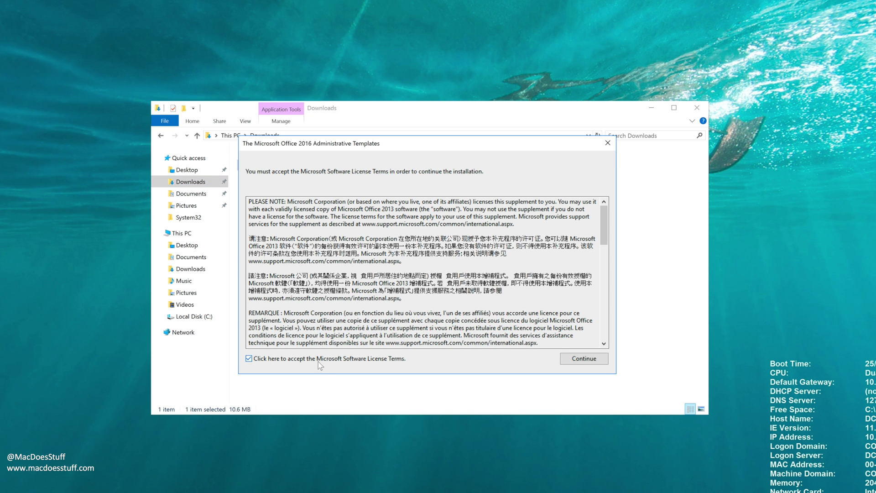
{"action": "left_click", "coordinate": [582, 366]}
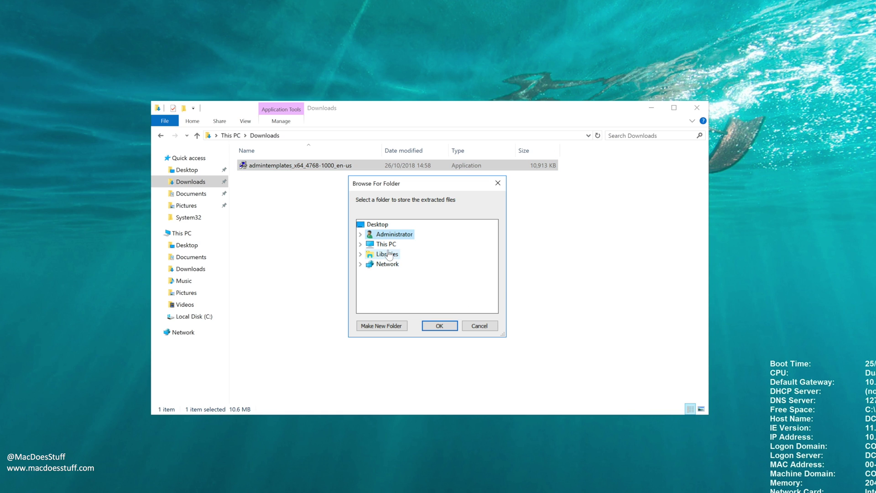
- Extract the templates into a new Desktop folder named AdminFiles
{"action": "double_click", "coordinate": [386, 244]}
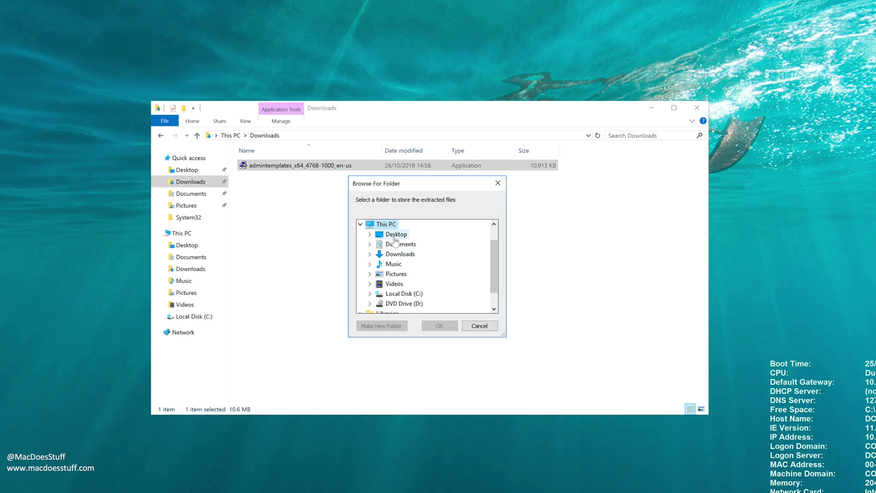
{"action": "left_click", "coordinate": [395, 236]}
{"action": "left_click", "coordinate": [398, 322]}
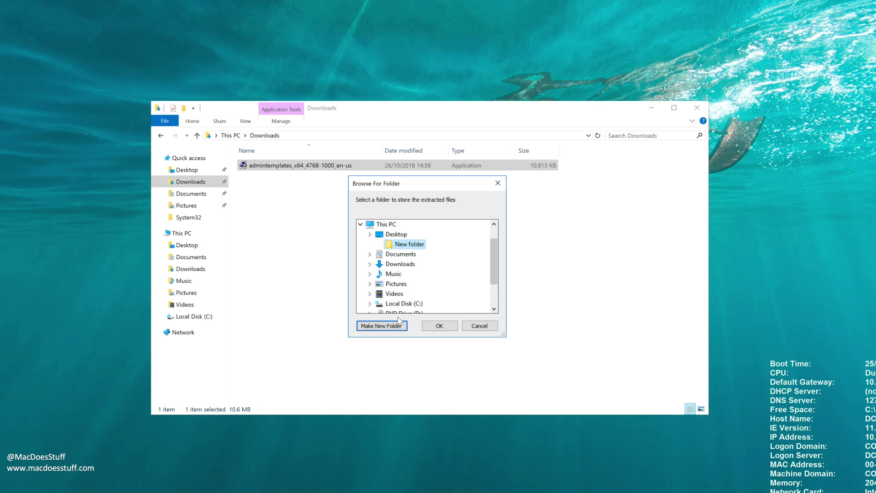
{"action": "right_click", "coordinate": [403, 244]}
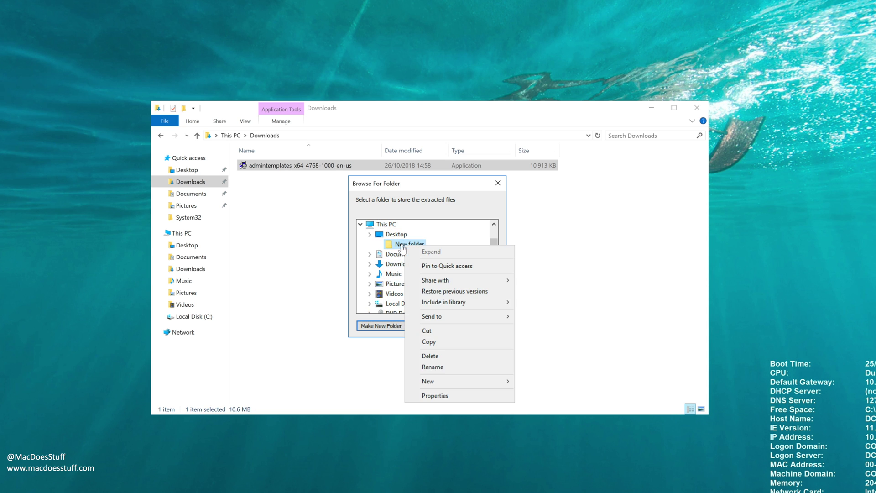
{"action": "left_click", "coordinate": [447, 369]}
{"action": "type", "text": "Admin"}
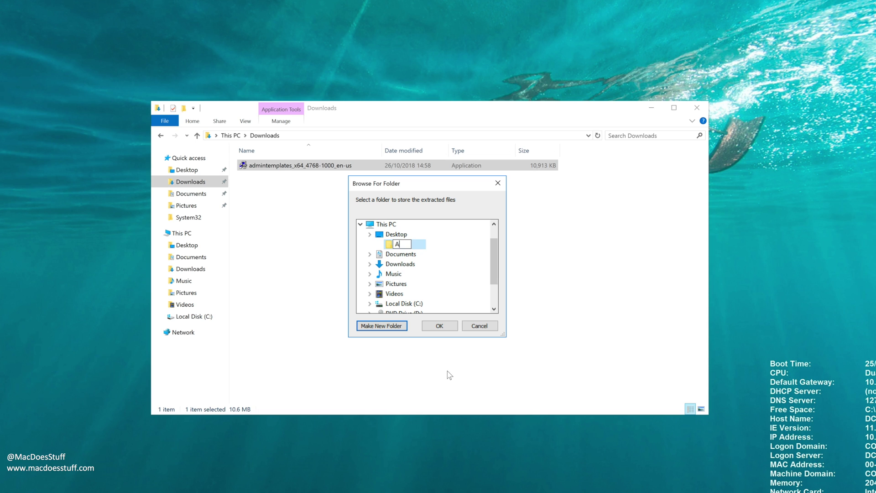
{"action": "type", "text": "Files"}
{"action": "key", "text": "Return"}
{"action": "left_click", "coordinate": [442, 329]}
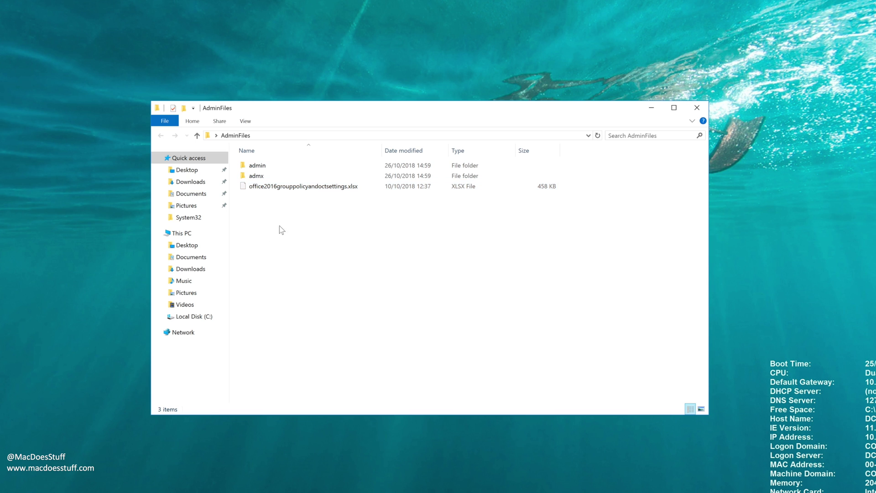
- Open the admx folder, select all 22 items, and open a second Explorer window
{"action": "double_click", "coordinate": [274, 176]}
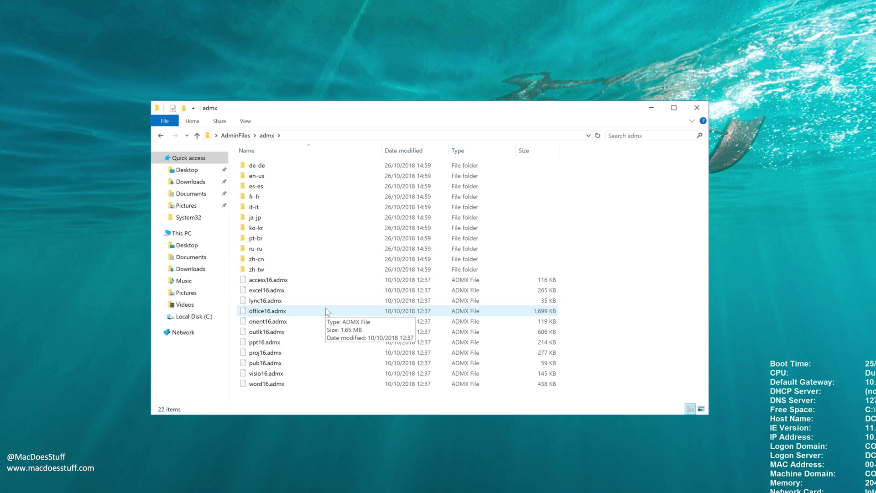
{"action": "key", "text": "ctrl+a"}
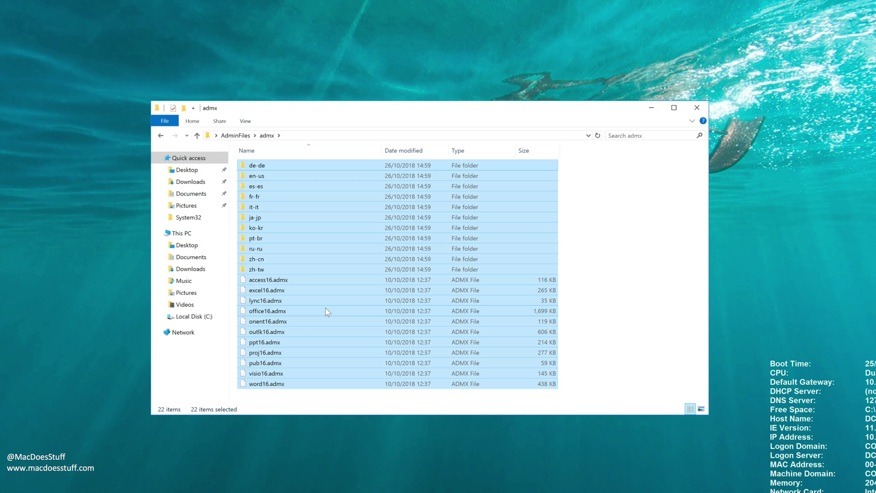
{"action": "key", "text": "ctrl+n"}
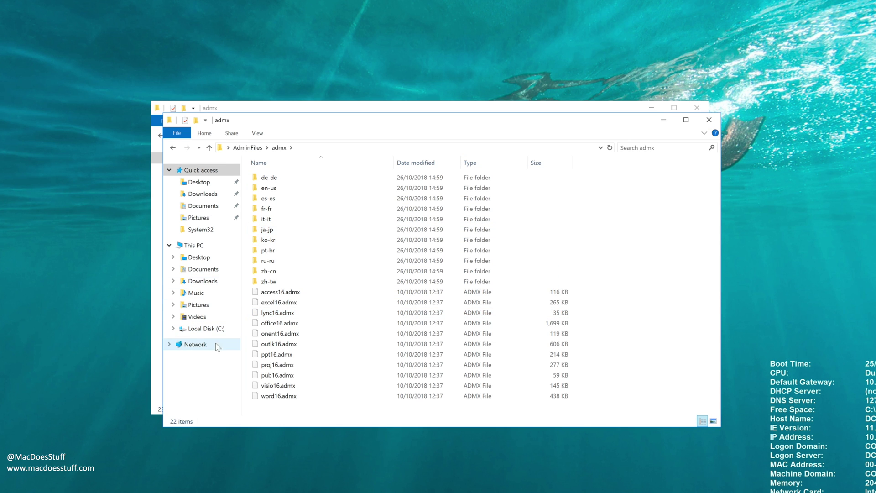
- Navigate the second window to C:\Windows\SYSVOL\domain\Policies
{"action": "left_click", "coordinate": [202, 328]}
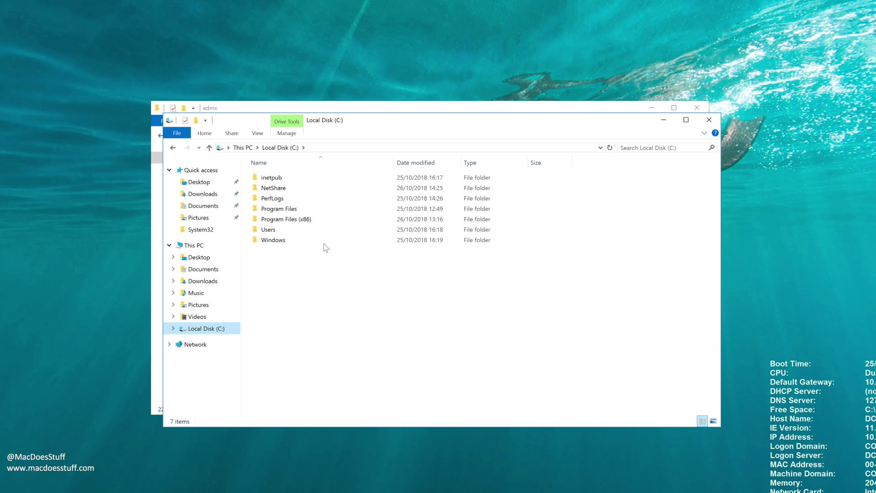
{"action": "double_click", "coordinate": [284, 239]}
{"action": "left_click", "coordinate": [293, 337]}
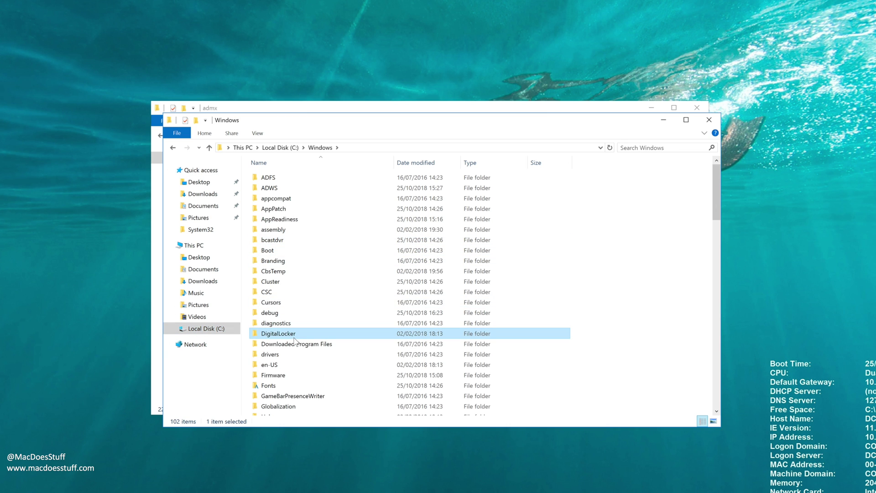
{"action": "type", "text": "sysv"}
{"action": "key", "text": "Return"}
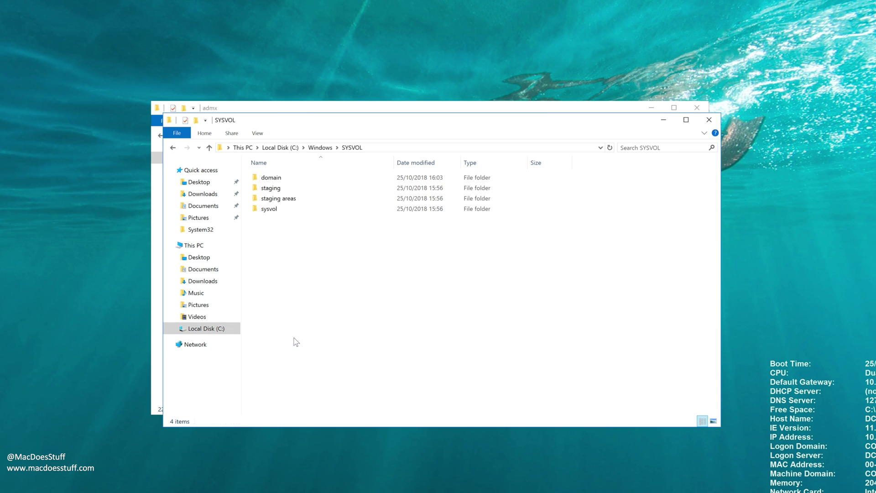
{"action": "double_click", "coordinate": [272, 178]}
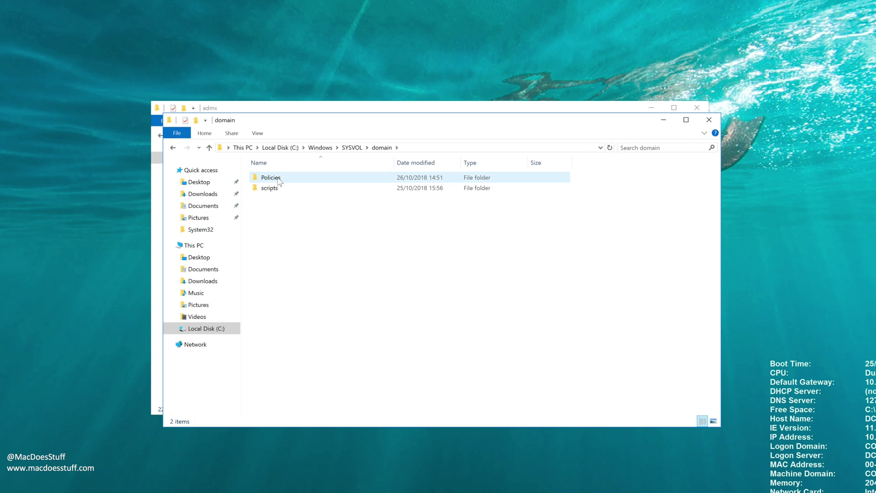
{"action": "double_click", "coordinate": [274, 178]}
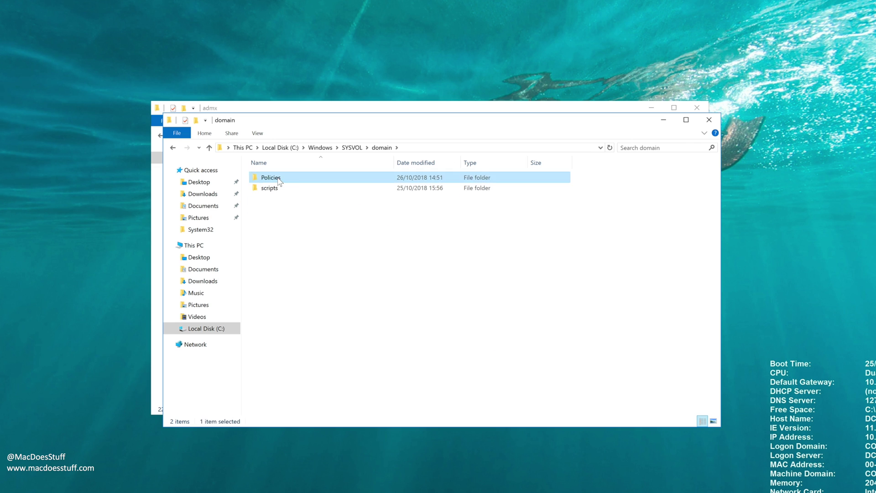
- Create a PolicyDefinitions folder in Policies and paste the 22 admx items into it
{"action": "right_click", "coordinate": [273, 215]}
{"action": "mouse_move", "coordinate": [349, 330]}
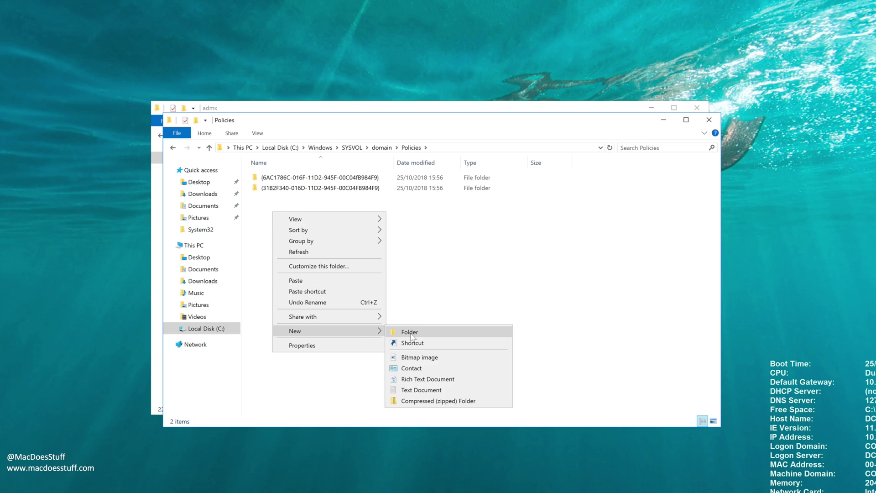
{"action": "left_click", "coordinate": [410, 332]}
{"action": "type", "text": "Polic"}
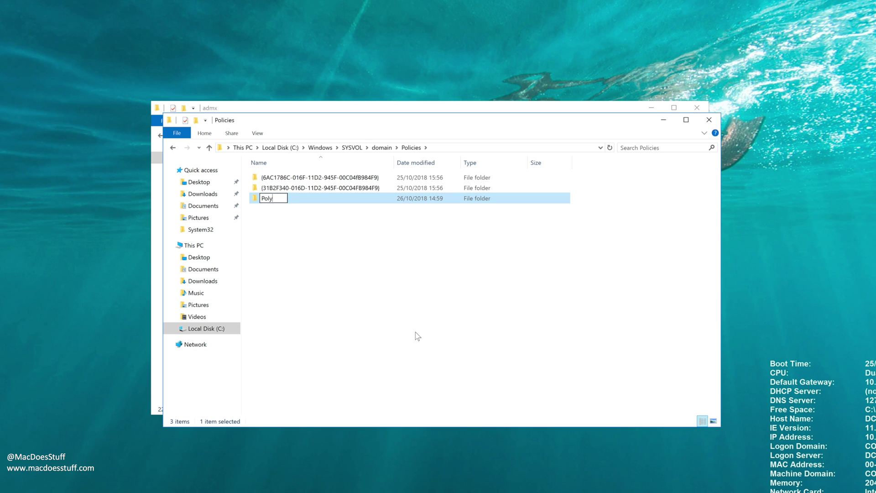
{"action": "type", "text": "yDefinitions"}
{"action": "key", "text": "Return"}
{"action": "key", "text": "Return"}
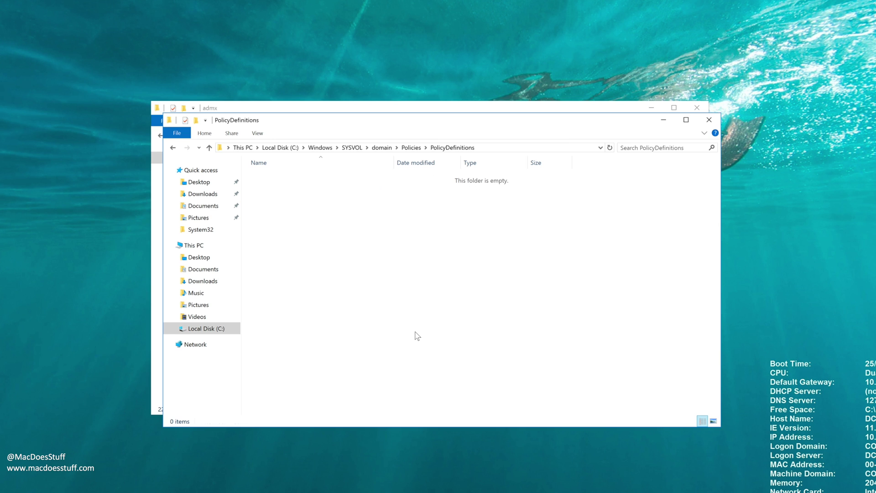
{"action": "key", "text": "ctrl+v"}
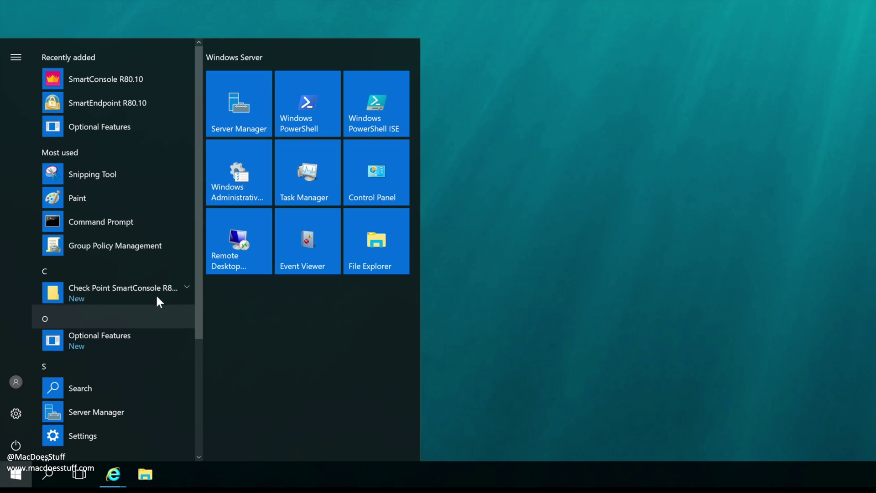
- Launch Group Policy Management, center and enlarge its window, then right-click Default Domain Policy
{"action": "left_click", "coordinate": [151, 246]}
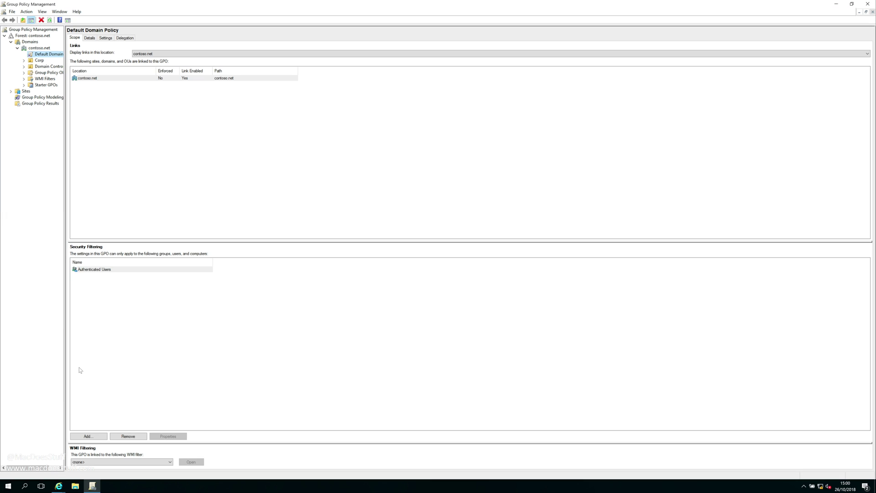
{"action": "left_click", "coordinate": [851, 4]}
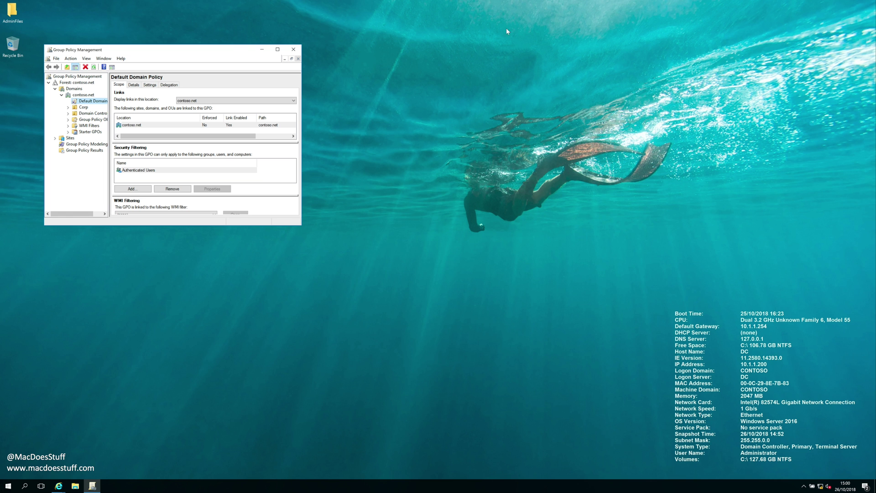
{"action": "left_click_drag", "start_coordinate": [197, 52], "coordinate": [483, 99]}
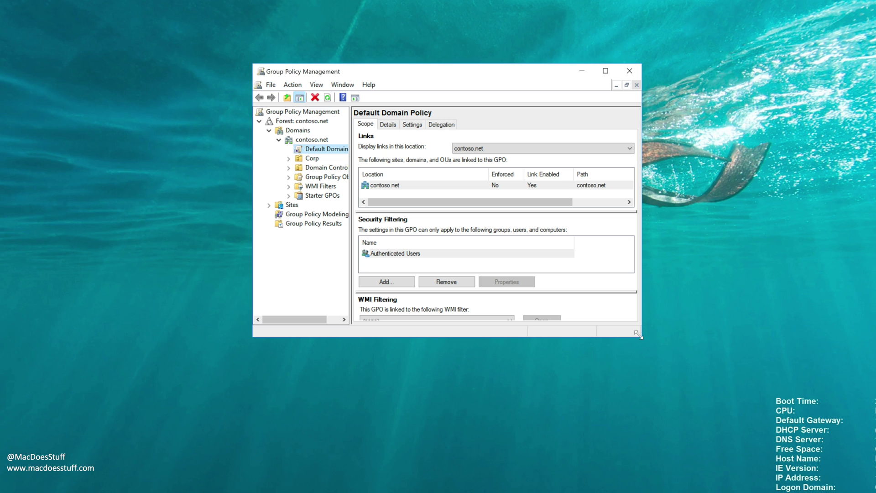
{"action": "left_click_drag", "start_coordinate": [638, 335], "coordinate": [776, 429]}
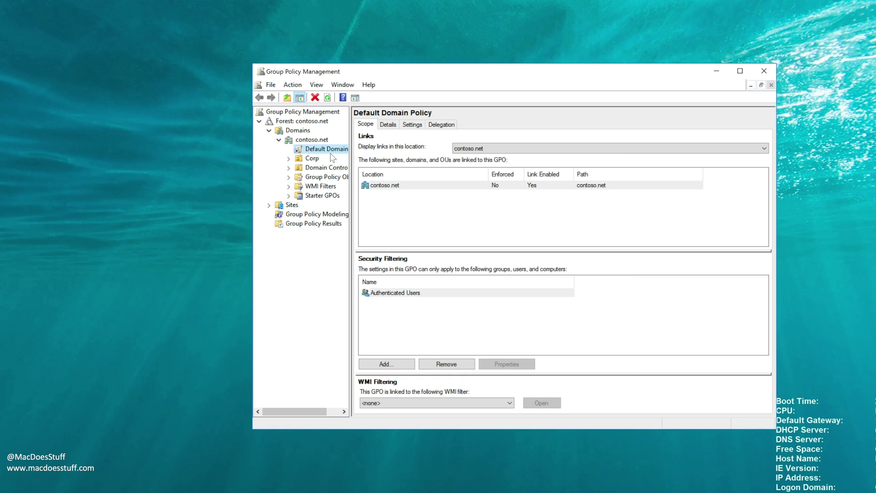
{"action": "right_click", "coordinate": [337, 150]}
- Edit the Default Domain Policy and expand Microsoft Office 2016 (Machine) and the user Administrative Templates
{"action": "left_click", "coordinate": [358, 160]}
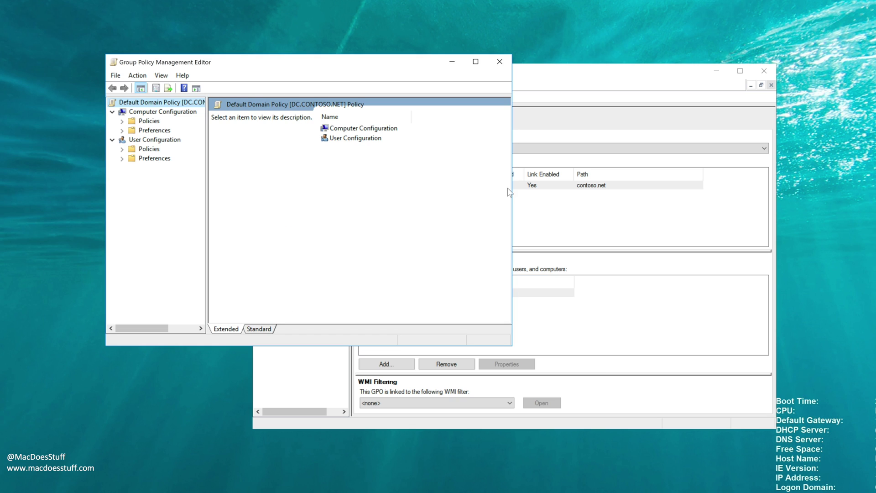
{"action": "left_click_drag", "start_coordinate": [509, 192], "coordinate": [666, 192]}
{"action": "double_click", "coordinate": [153, 122]}
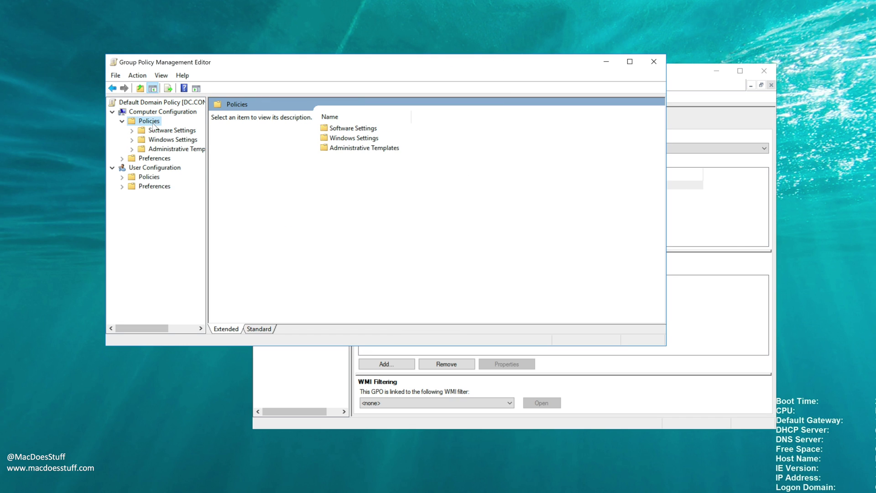
{"action": "double_click", "coordinate": [192, 149]}
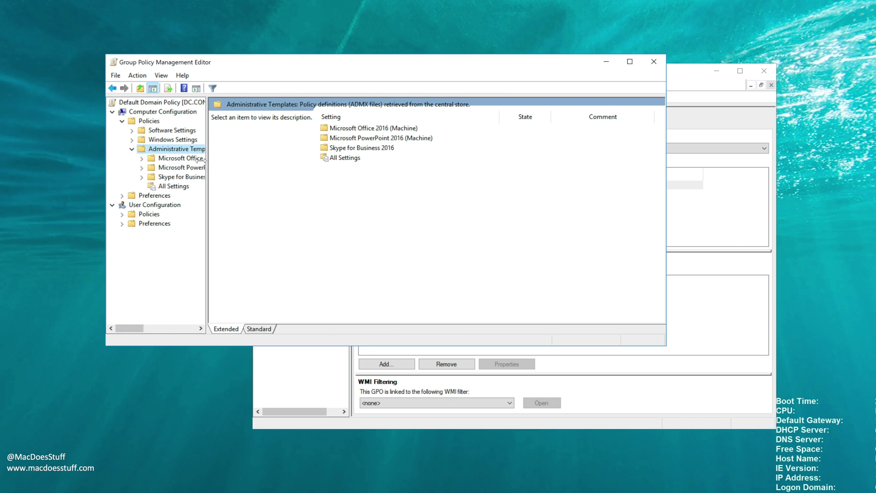
{"action": "left_click_drag", "start_coordinate": [203, 160], "coordinate": [311, 163]}
{"action": "double_click", "coordinate": [231, 159]}
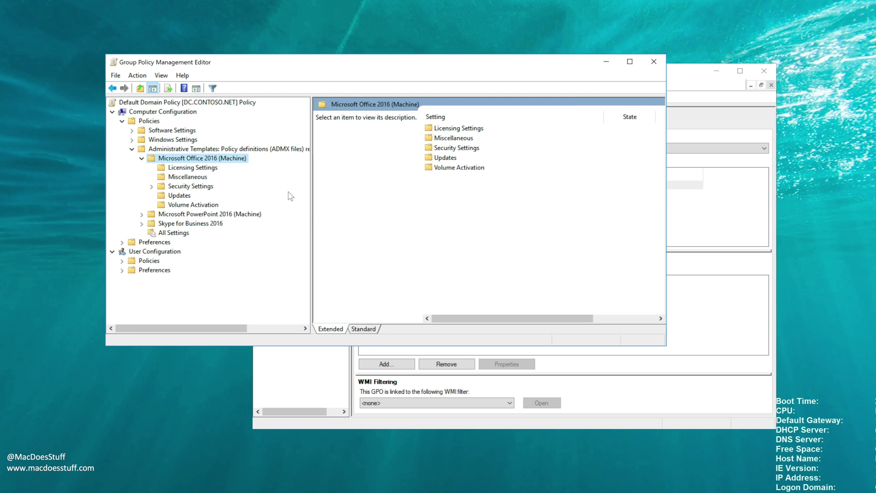
{"action": "double_click", "coordinate": [152, 263]}
{"action": "double_click", "coordinate": [181, 289]}
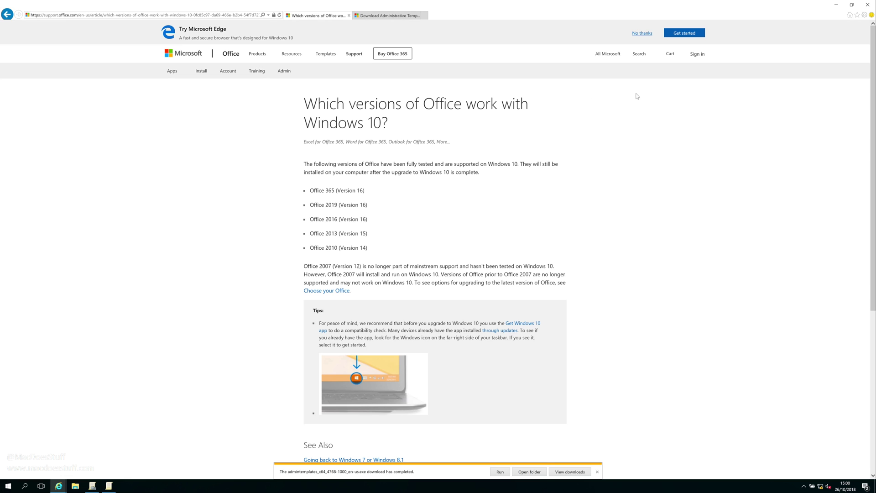
- Resize the Internet Explorer window and highlight the article's five Windows 10-supported Office versions
{"action": "left_click", "coordinate": [851, 4]}
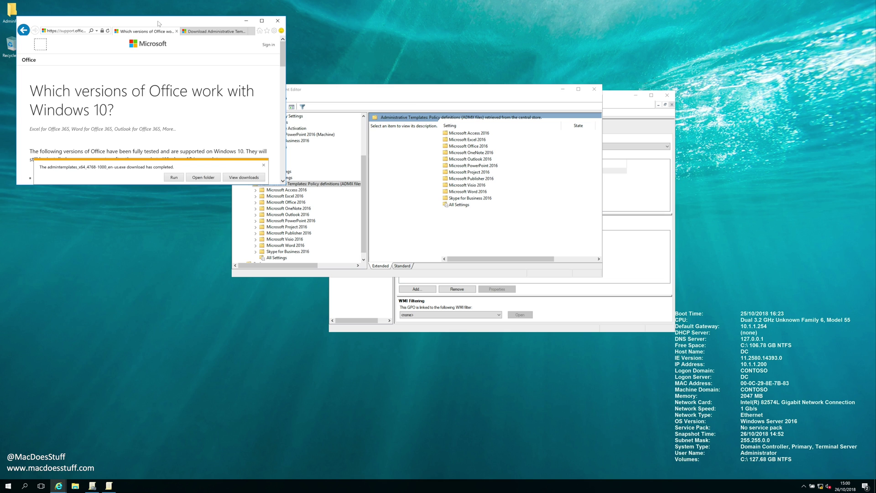
{"action": "left_click_drag", "start_coordinate": [160, 23], "coordinate": [371, 91]}
{"action": "left_click_drag", "start_coordinate": [496, 183], "coordinate": [630, 182]}
{"action": "left_click_drag", "start_coordinate": [559, 251], "coordinate": [559, 465]}
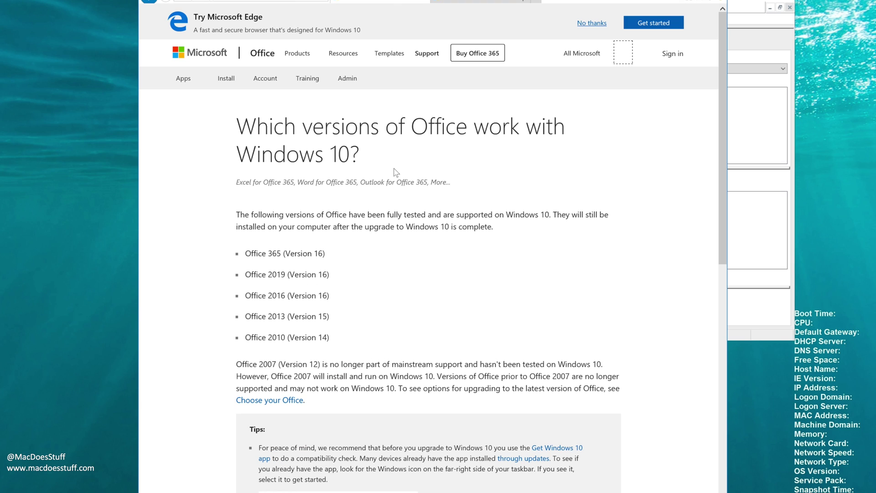
{"action": "left_click_drag", "start_coordinate": [721, 222], "coordinate": [719, 301]}
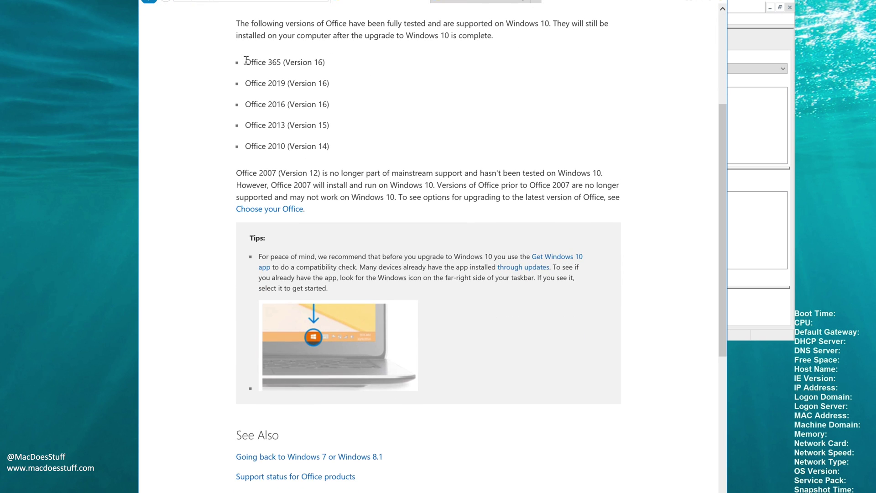
{"action": "left_click_drag", "start_coordinate": [245, 62], "coordinate": [346, 151]}
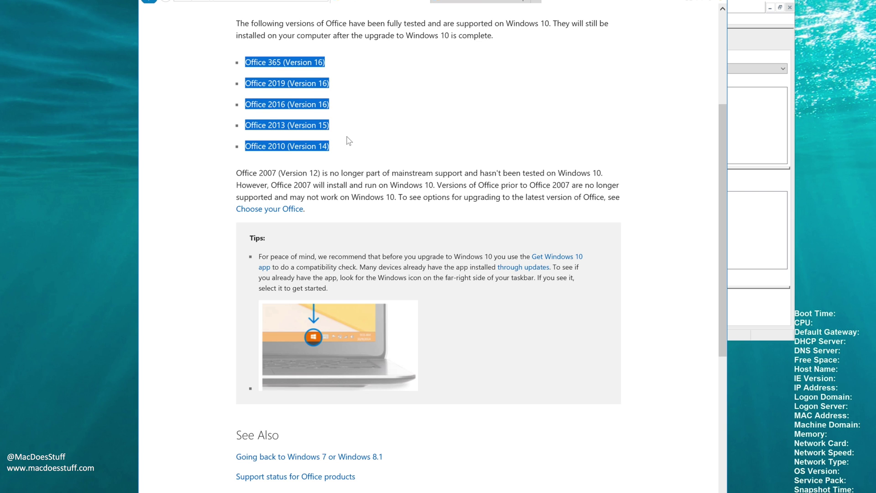